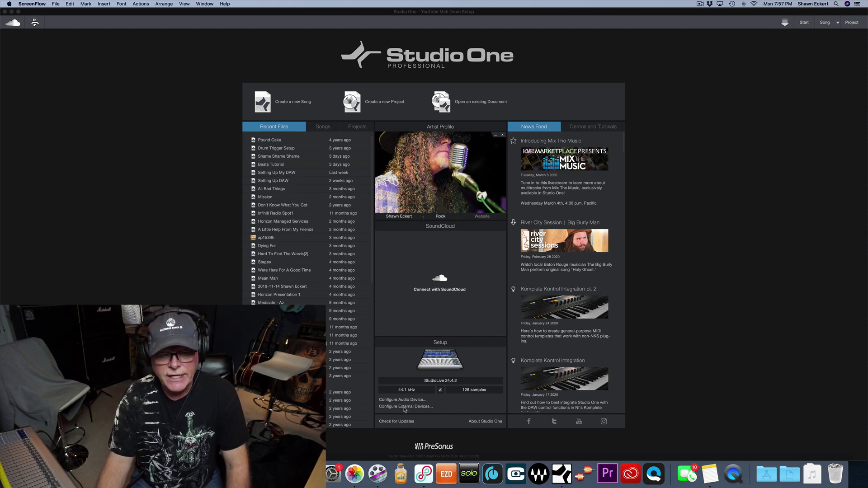
From the start page, open External Devices preferences and begin adding a new device.
{"action": "left_click", "coordinate": [404, 407]}
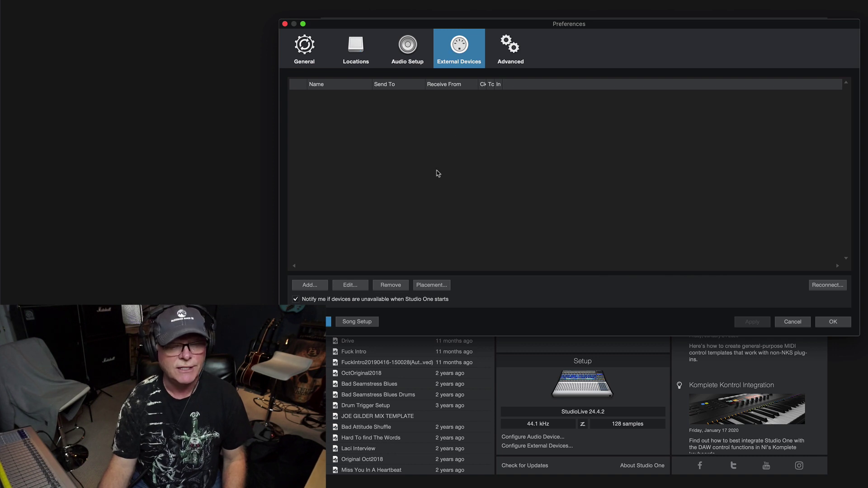
{"action": "left_click", "coordinate": [316, 287]}
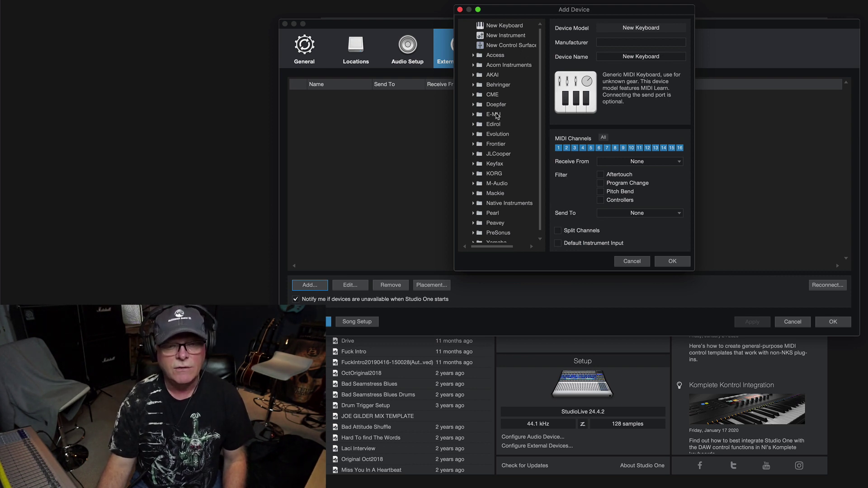
Define a New Keyboard device with manufacturer Roland and device name TD 11.
{"action": "scroll", "coordinate": [498, 119], "scroll_direction": "down", "scroll_amount": 1}
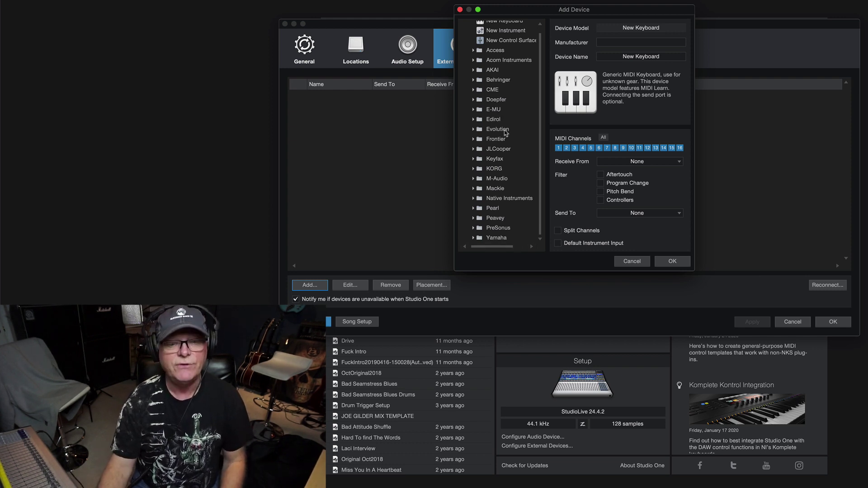
{"action": "scroll", "coordinate": [499, 175], "scroll_direction": "up", "scroll_amount": 1}
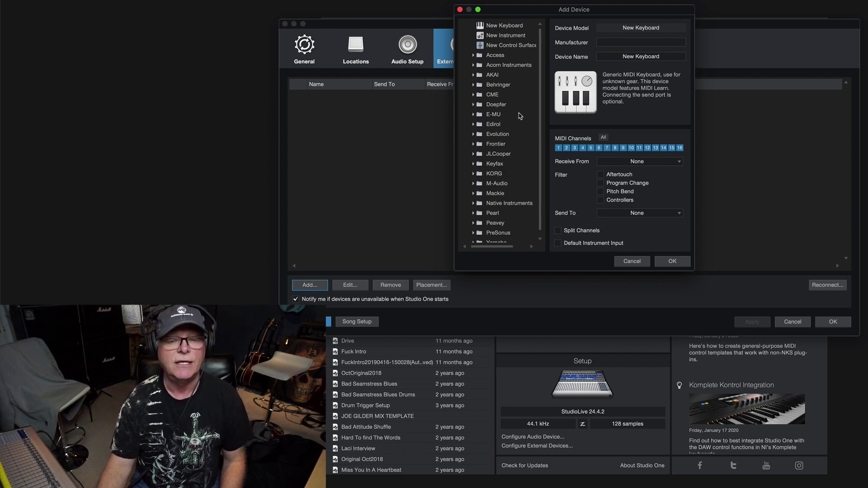
{"action": "scroll", "coordinate": [502, 135], "scroll_direction": "down", "scroll_amount": 1}
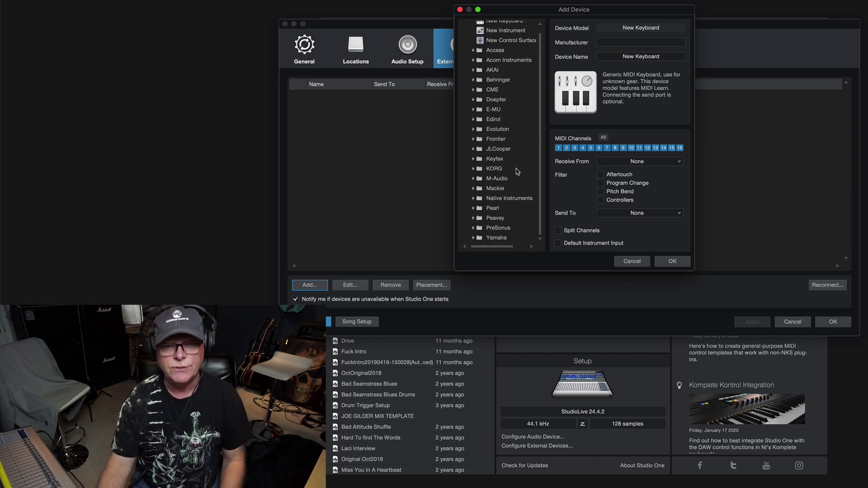
{"action": "scroll", "coordinate": [514, 123], "scroll_direction": "up", "scroll_amount": 1}
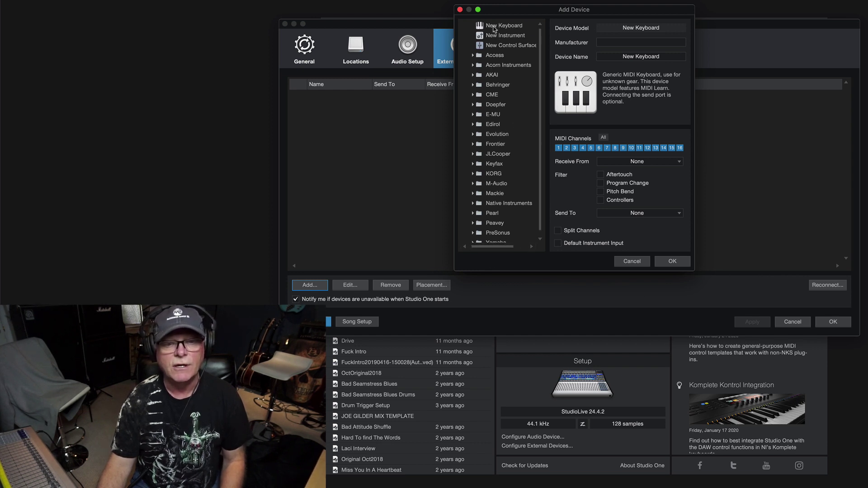
{"action": "left_click", "coordinate": [494, 27]}
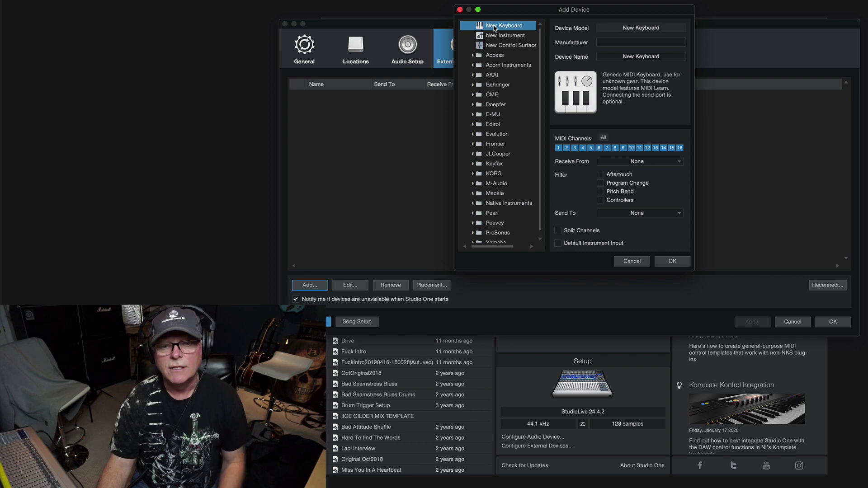
{"action": "left_click", "coordinate": [636, 43]}
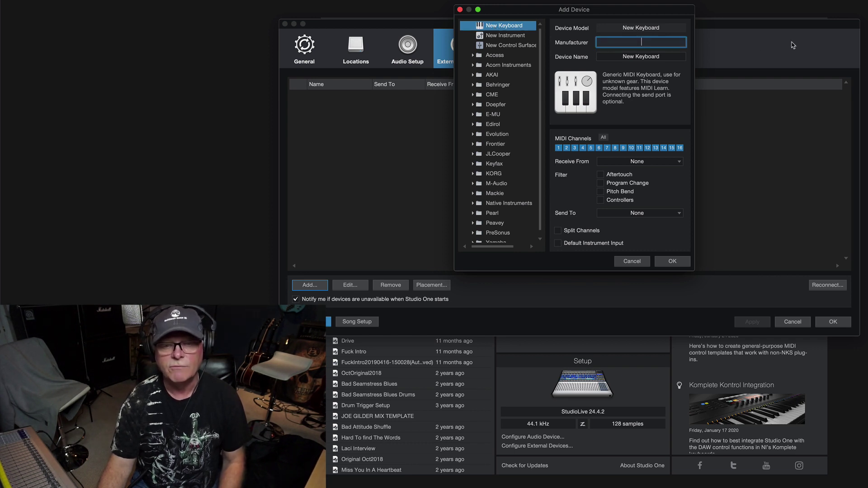
{"action": "type", "text": "Ro"}
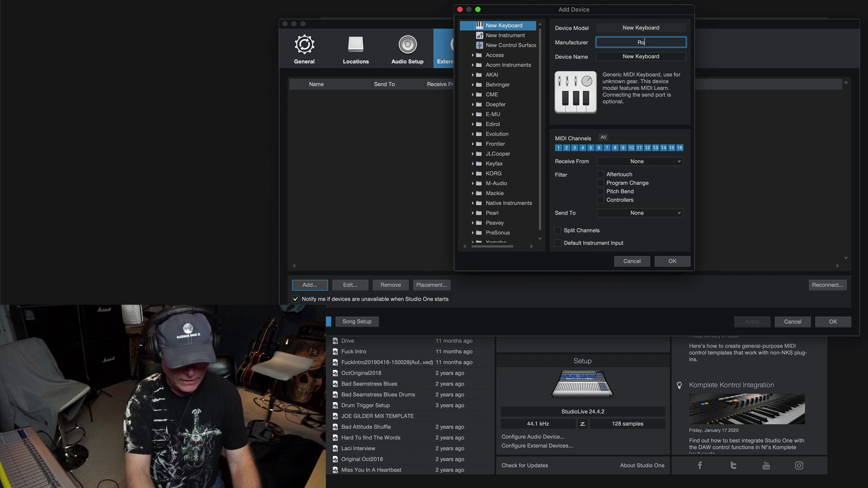
{"action": "type", "text": "land"}
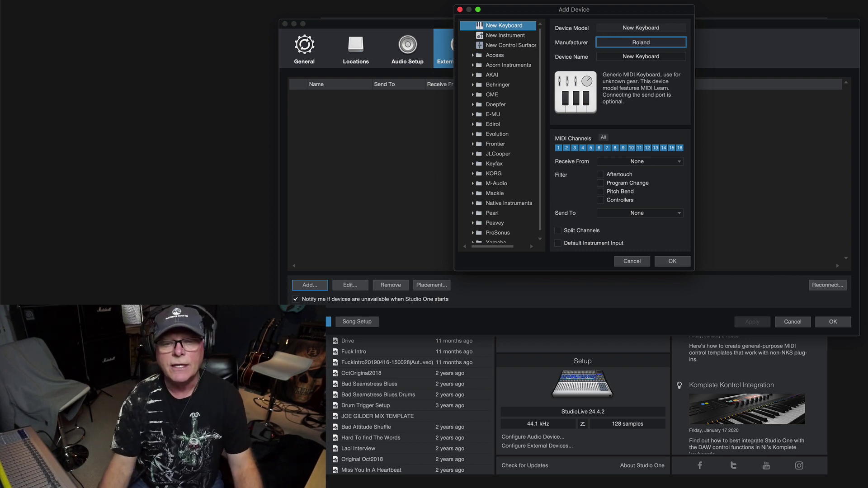
{"action": "key", "text": "Tab"}
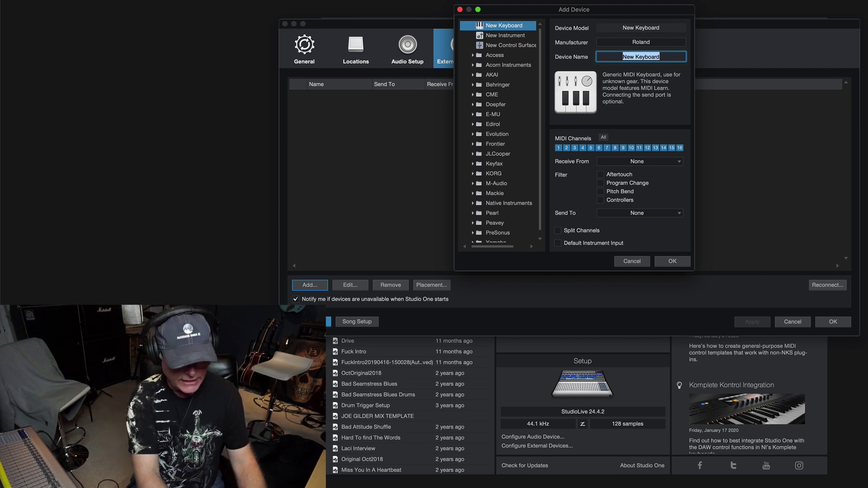
{"action": "type", "text": "TD 11"}
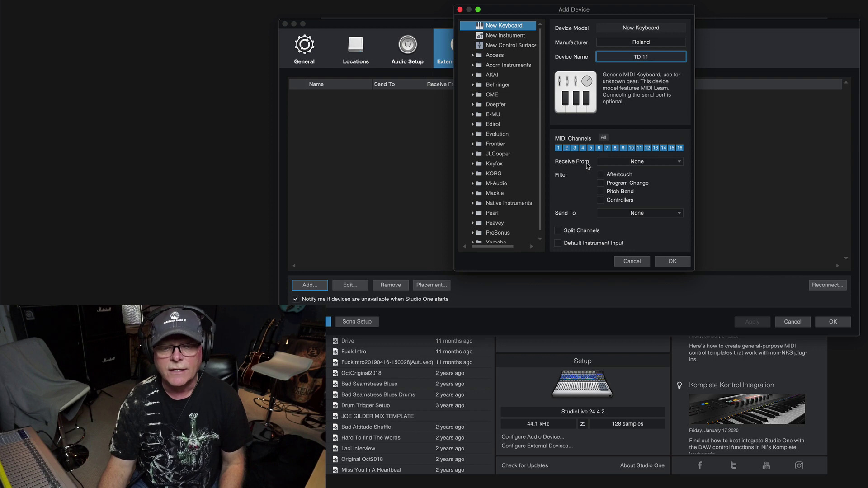
Set Receive From and Send To to USB Uno MIDI Interface and add the TD 11 device.
{"action": "left_click", "coordinate": [676, 163]}
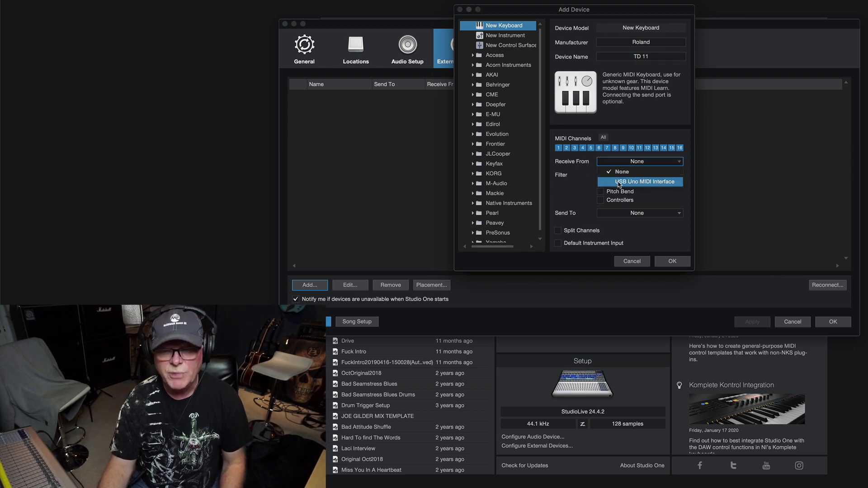
{"action": "left_click", "coordinate": [644, 183]}
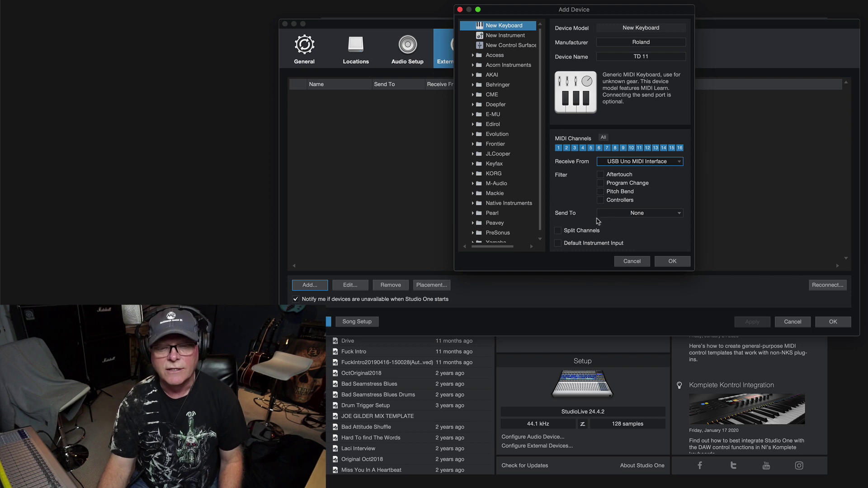
{"action": "left_click", "coordinate": [658, 214]}
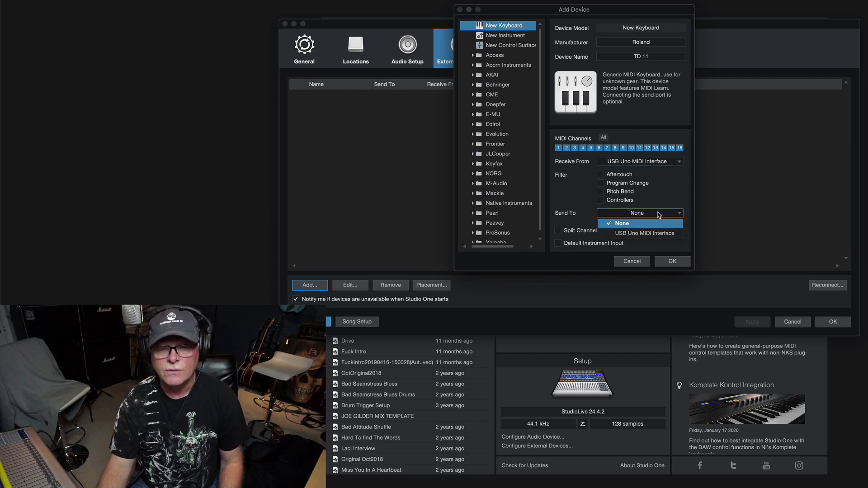
{"action": "left_click", "coordinate": [651, 234]}
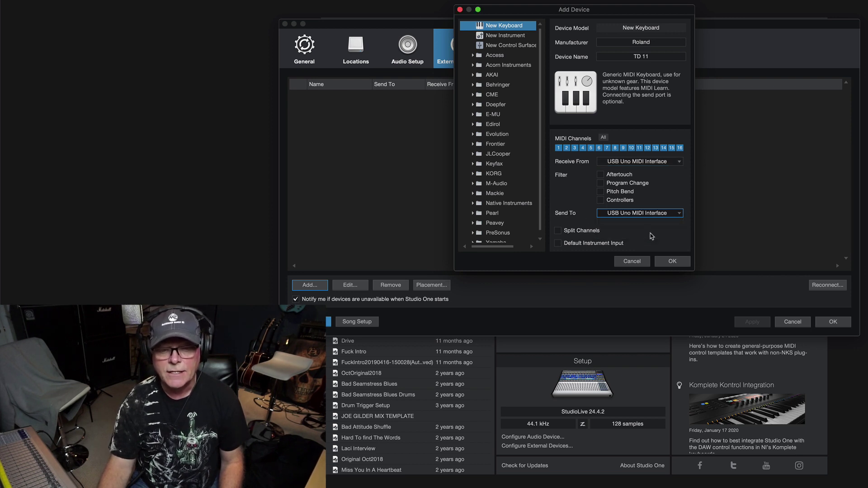
{"action": "left_click", "coordinate": [674, 215]}
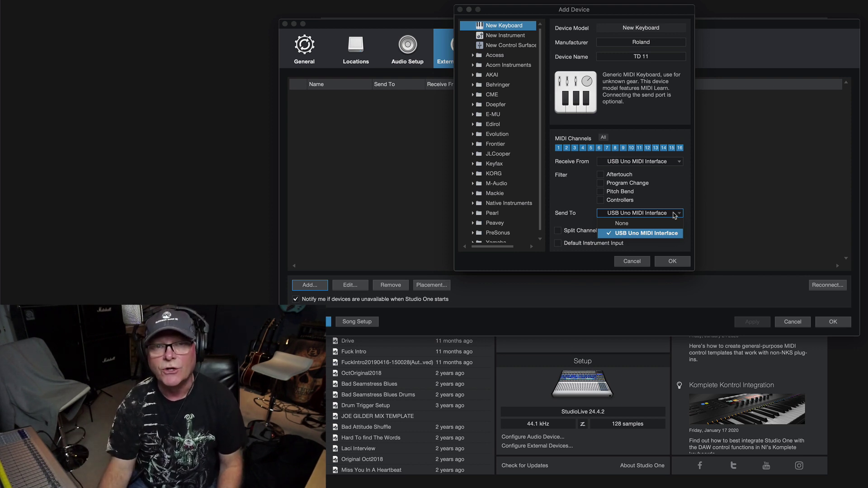
{"action": "left_click", "coordinate": [678, 196]}
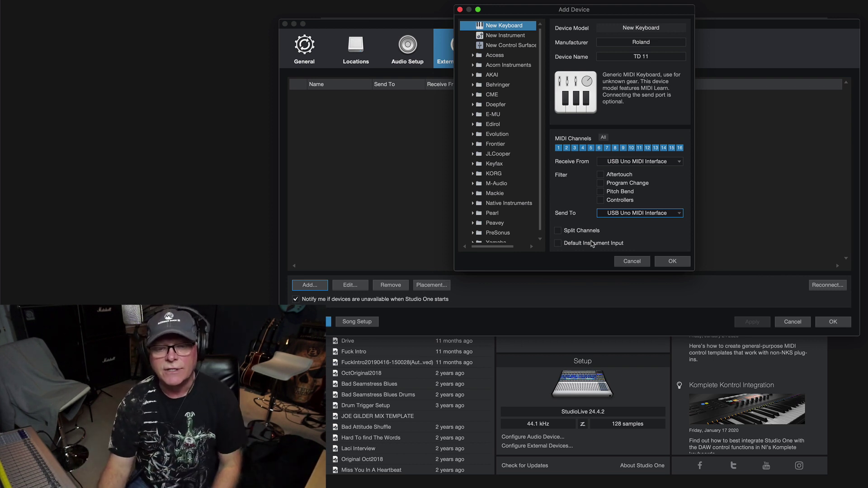
{"action": "left_click", "coordinate": [671, 262]}
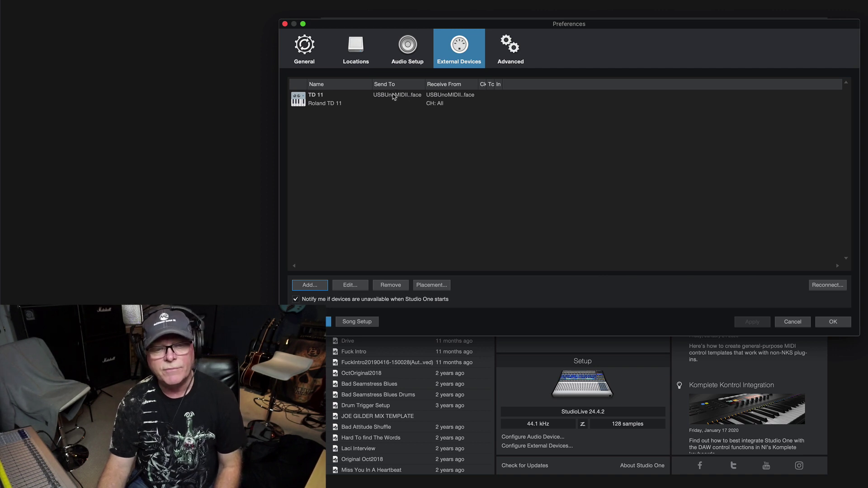
{"action": "left_click", "coordinate": [352, 285]}
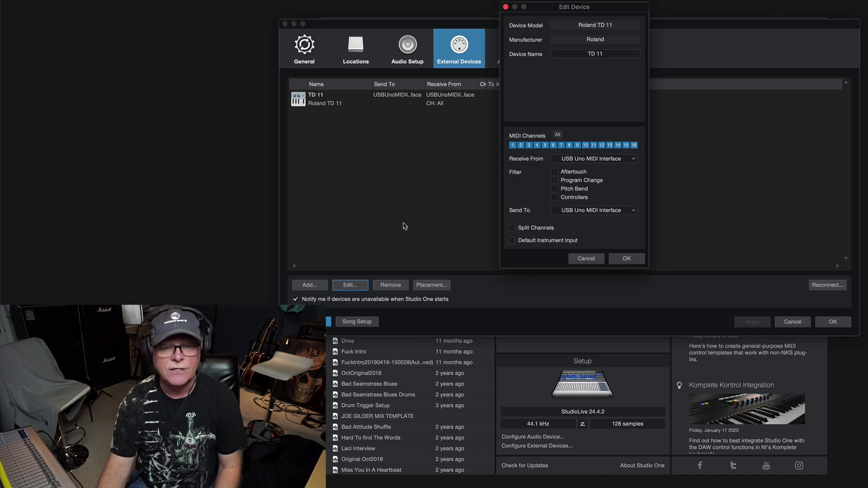
{"action": "left_click", "coordinate": [610, 213]}
{"action": "left_click", "coordinate": [599, 221]}
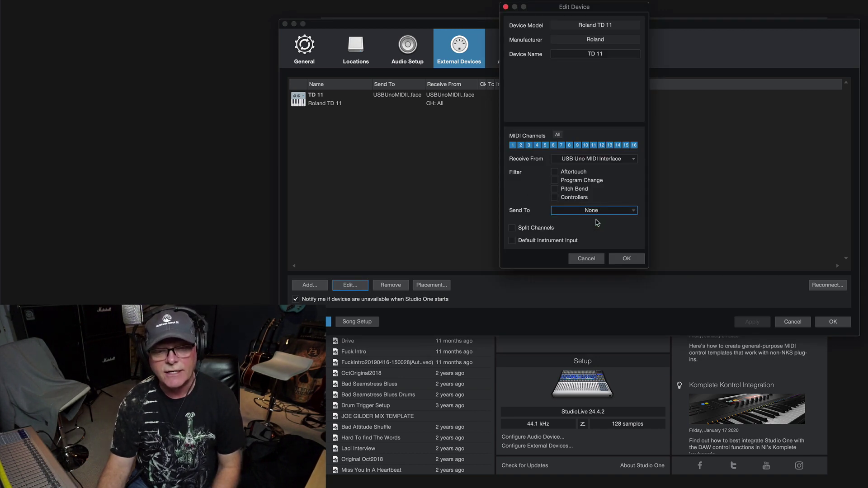
{"action": "left_click", "coordinate": [627, 259]}
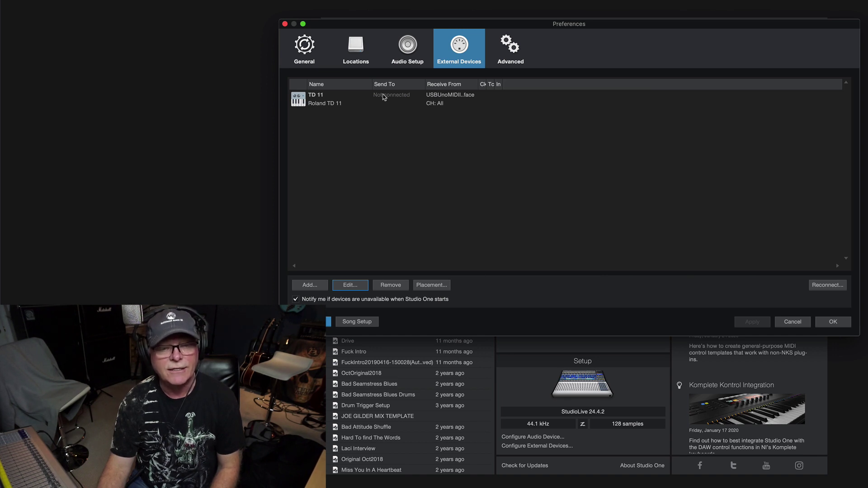
{"action": "left_click", "coordinate": [353, 286]}
{"action": "left_click", "coordinate": [592, 212]}
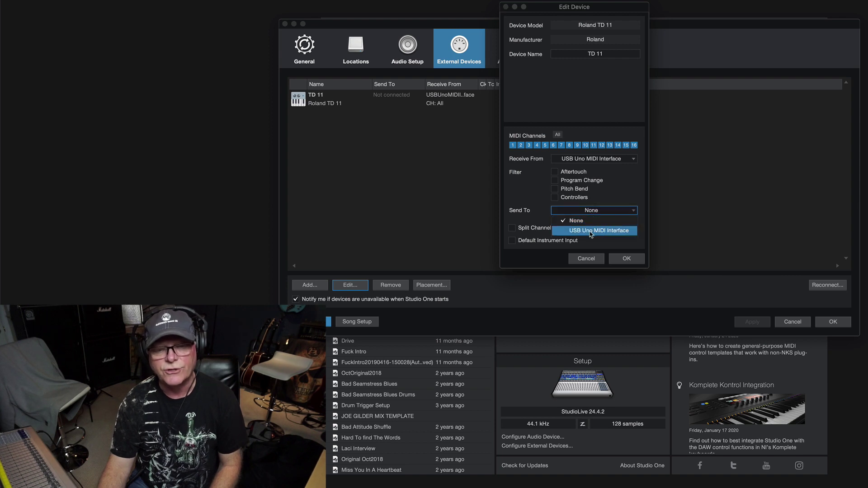
{"action": "left_click", "coordinate": [591, 231]}
{"action": "left_click", "coordinate": [626, 259]}
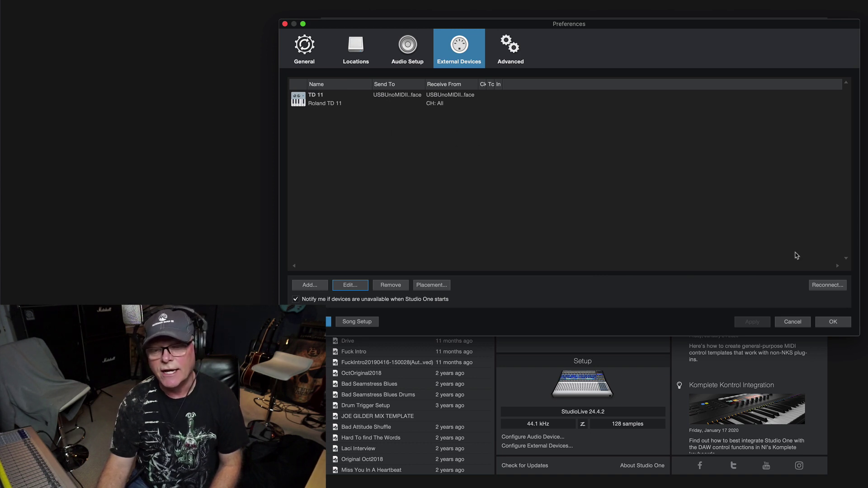
Reconnect MIDI devices, dismiss the plug-in prompt, and close Preferences.
{"action": "left_click", "coordinate": [834, 290]}
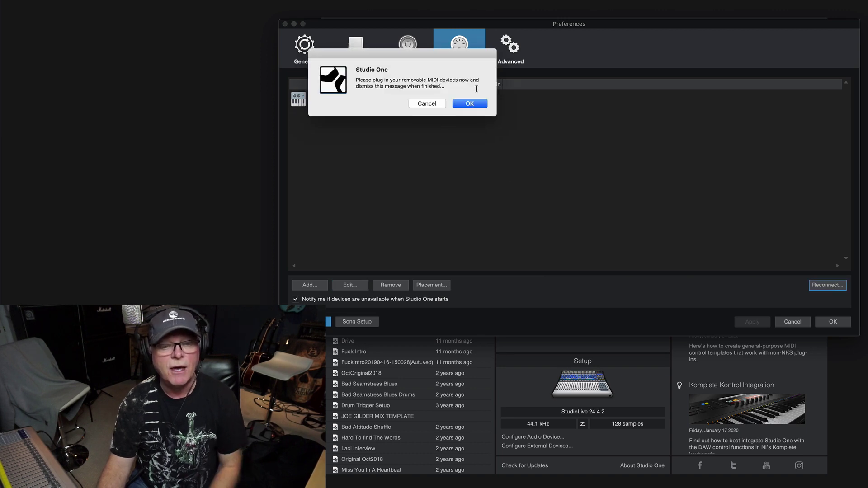
{"action": "left_click", "coordinate": [468, 105]}
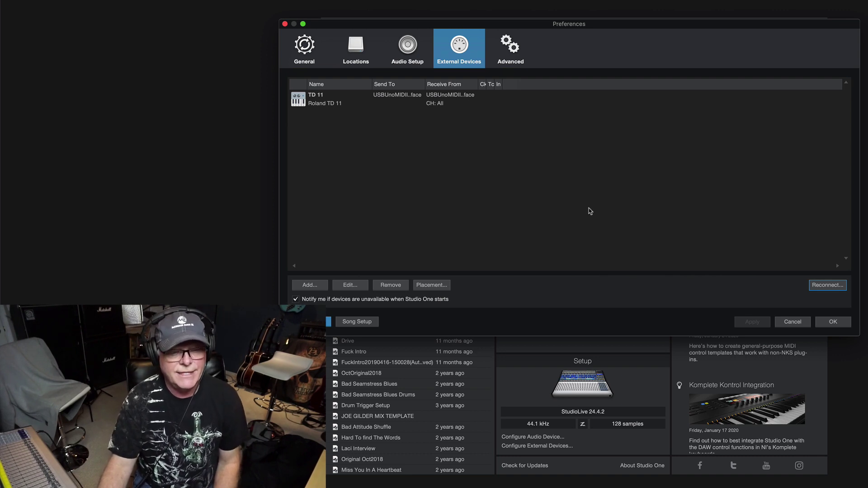
{"action": "left_click", "coordinate": [833, 322]}
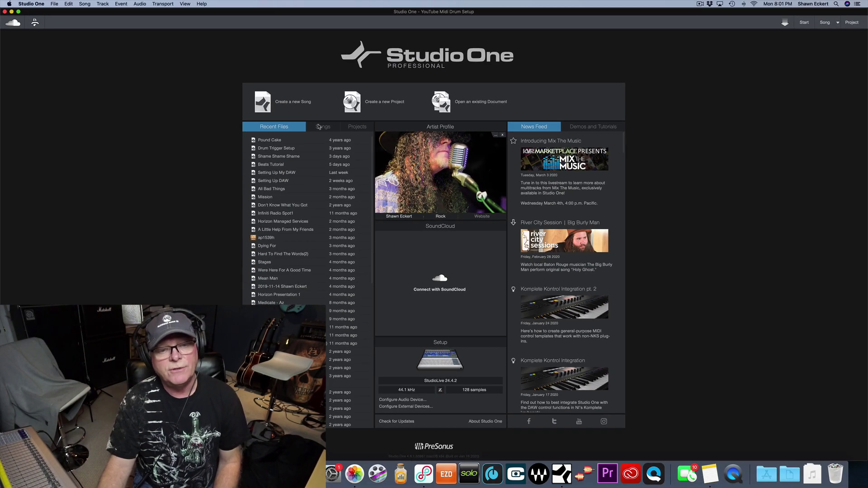
Create an empty song titled 'Midi Drum Setup'.
{"action": "left_click", "coordinate": [299, 105]}
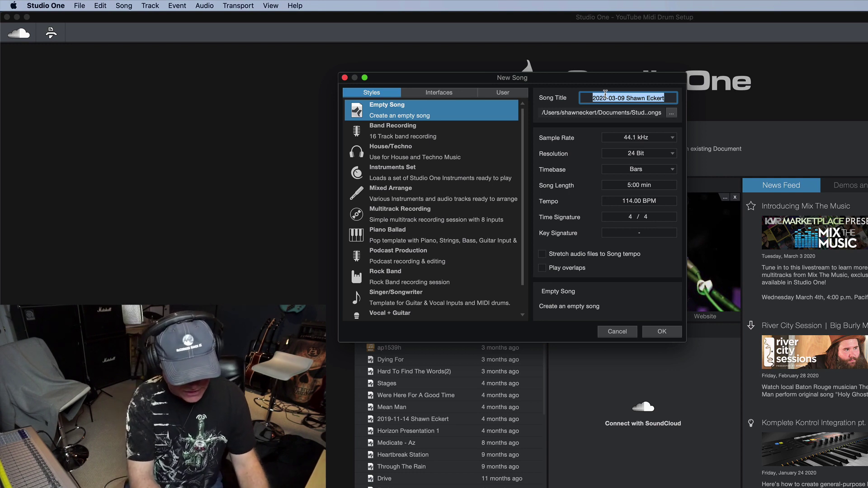
{"action": "type", "text": "Midi Drum Setup"}
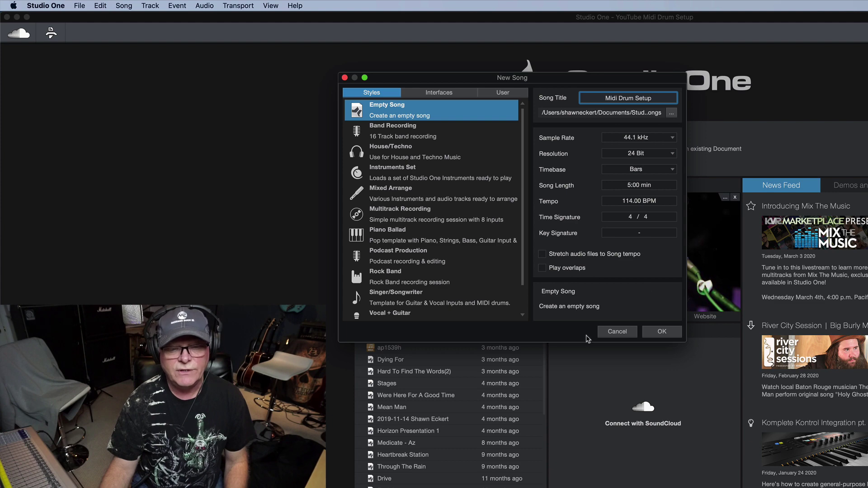
{"action": "left_click", "coordinate": [662, 333]}
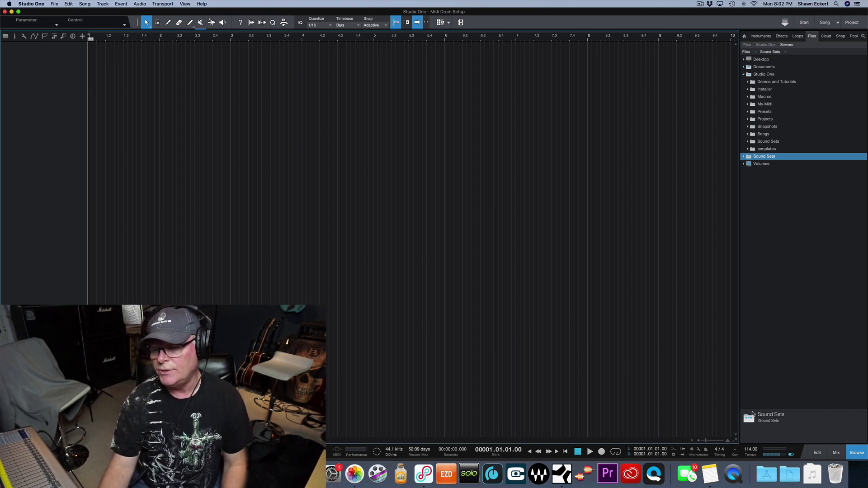
Show the mixer, shrink it below a larger arrange area, and open the Track menu.
{"action": "left_click", "coordinate": [836, 453]}
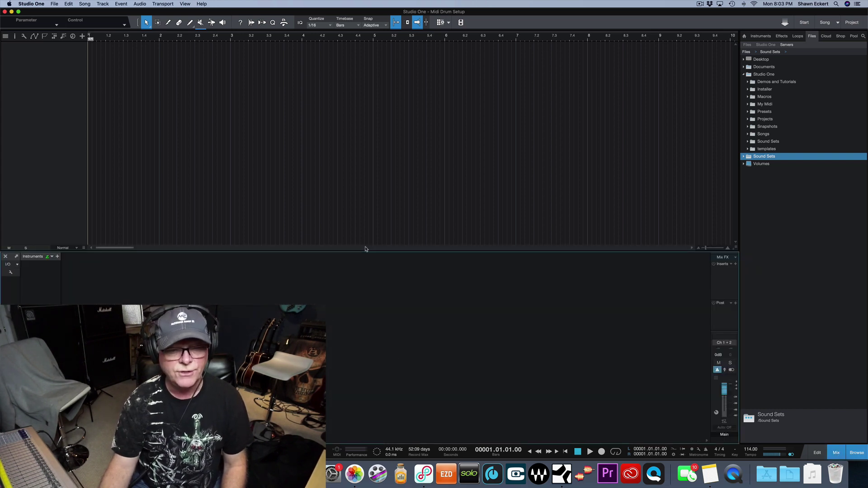
{"action": "left_click_drag", "start_coordinate": [366, 249], "coordinate": [376, 294]}
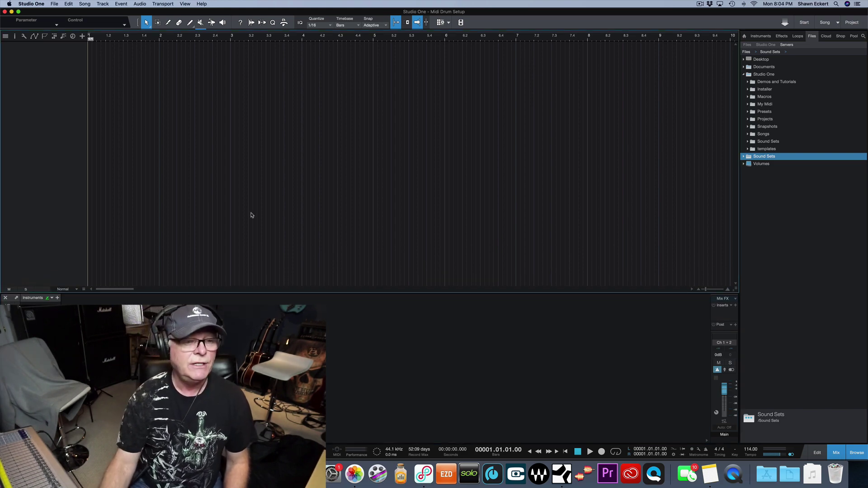
{"action": "left_click", "coordinate": [102, 3]}
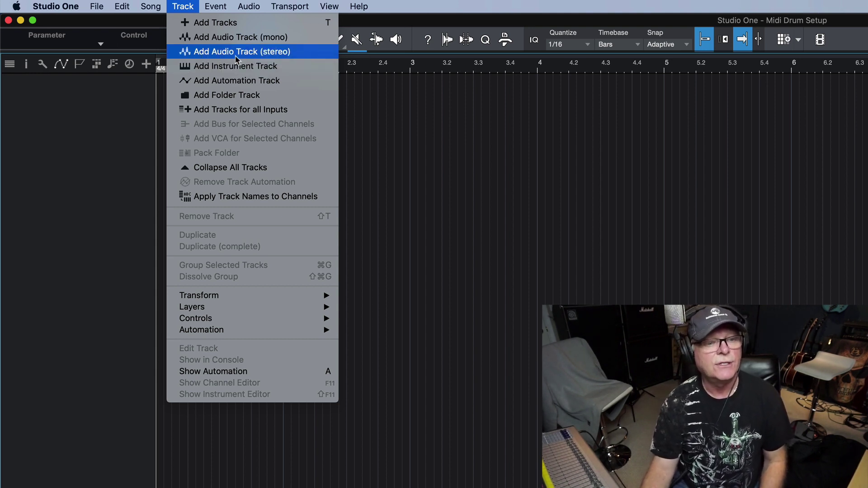
Add instrument Track 1, enlarge it, and set its input from All Inputs to TD 11.
{"action": "left_click", "coordinate": [203, 66]}
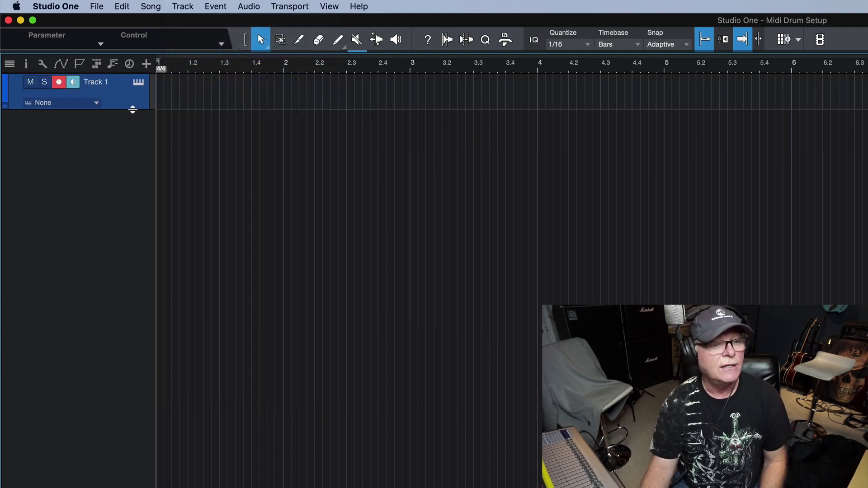
{"action": "left_click_drag", "start_coordinate": [132, 109], "coordinate": [126, 140]}
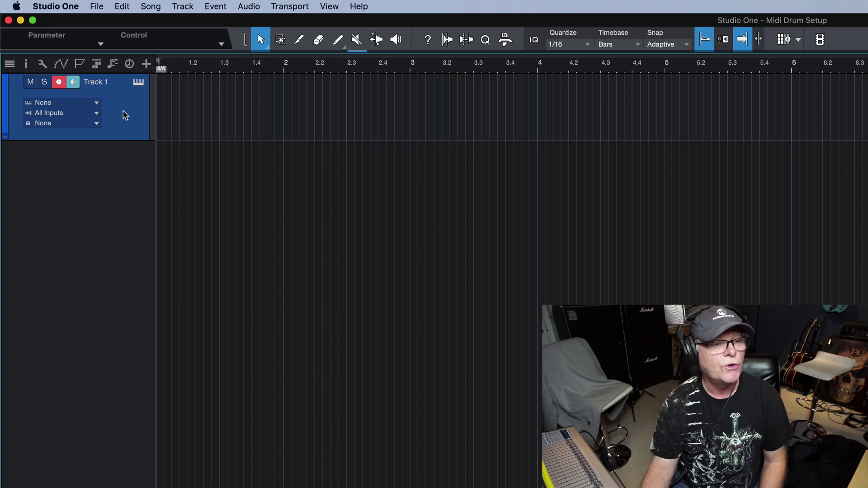
{"action": "left_click", "coordinate": [97, 112]}
{"action": "left_click", "coordinate": [100, 113]}
{"action": "left_click", "coordinate": [96, 113]}
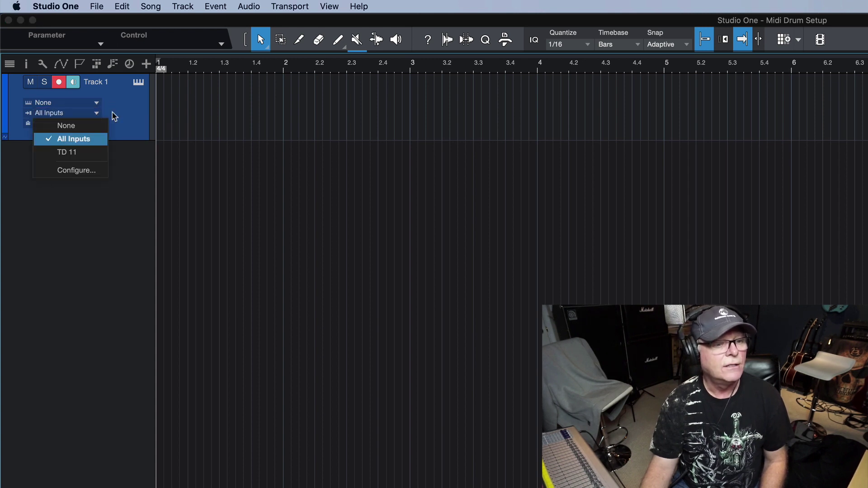
{"action": "left_click", "coordinate": [114, 116]}
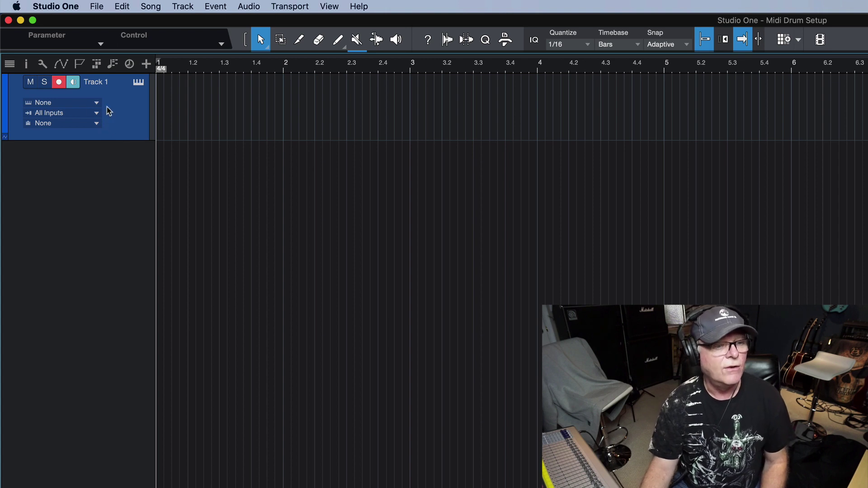
{"action": "left_click", "coordinate": [97, 113]}
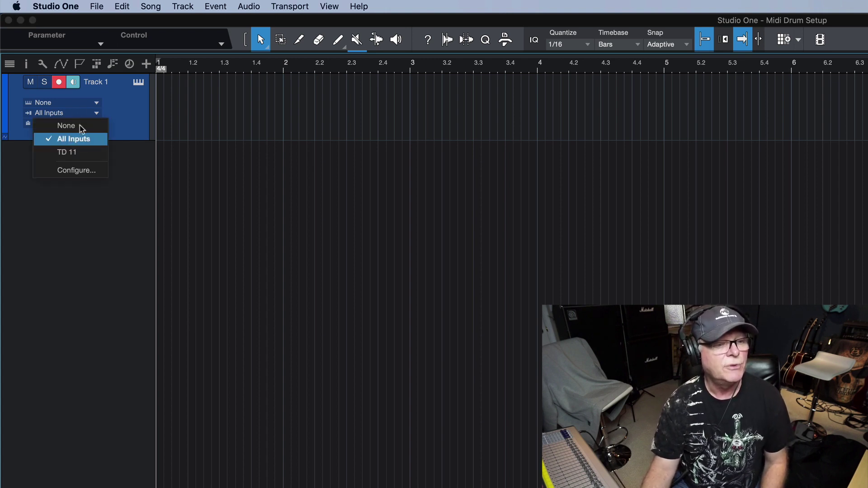
{"action": "left_click", "coordinate": [76, 156]}
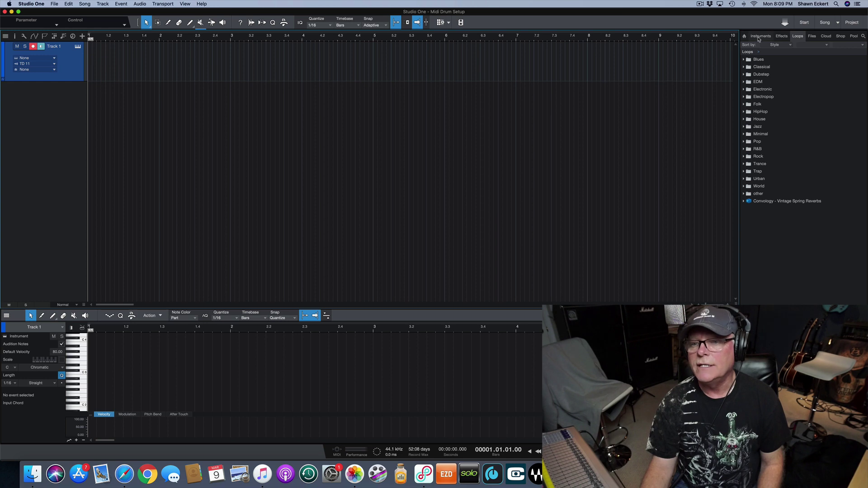
Show the Browser's Instruments and expand the VST2 folder listing Superior Drummer.
{"action": "left_click", "coordinate": [761, 36]}
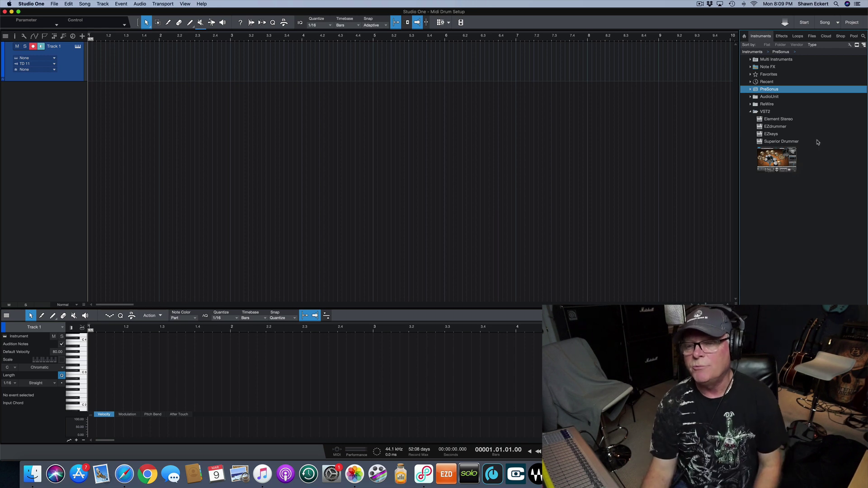
{"action": "left_click", "coordinate": [759, 119]}
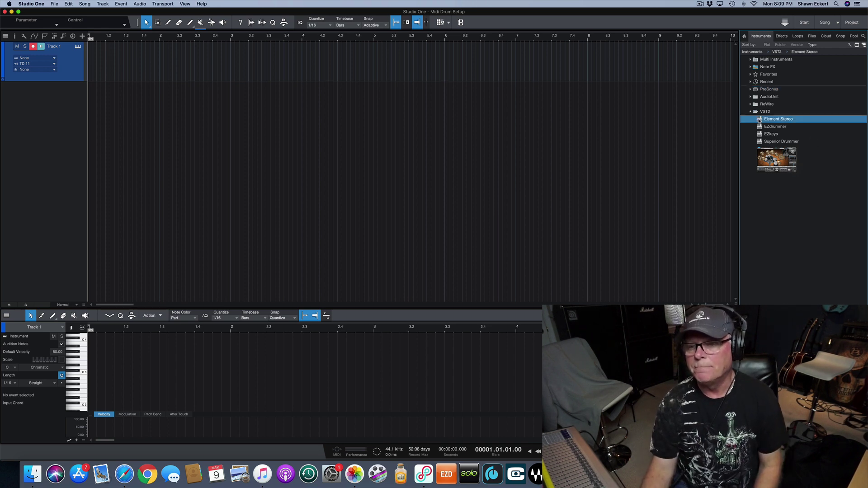
{"action": "left_click", "coordinate": [751, 111]}
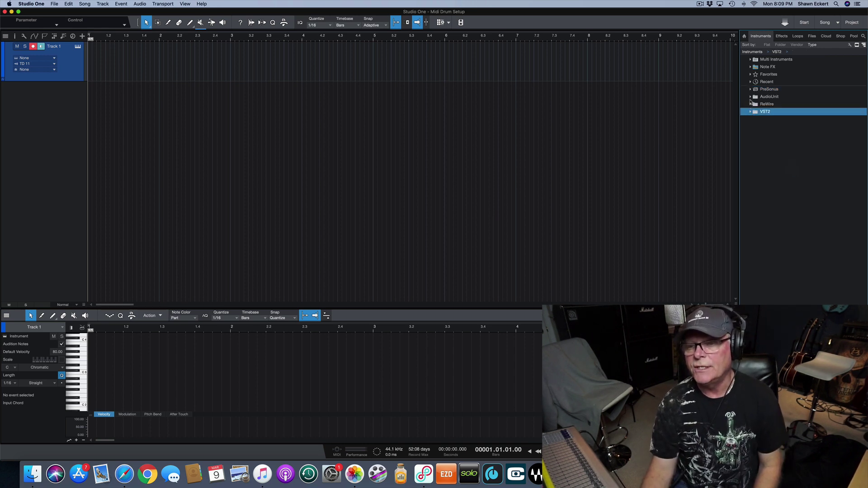
{"action": "left_click", "coordinate": [751, 89]}
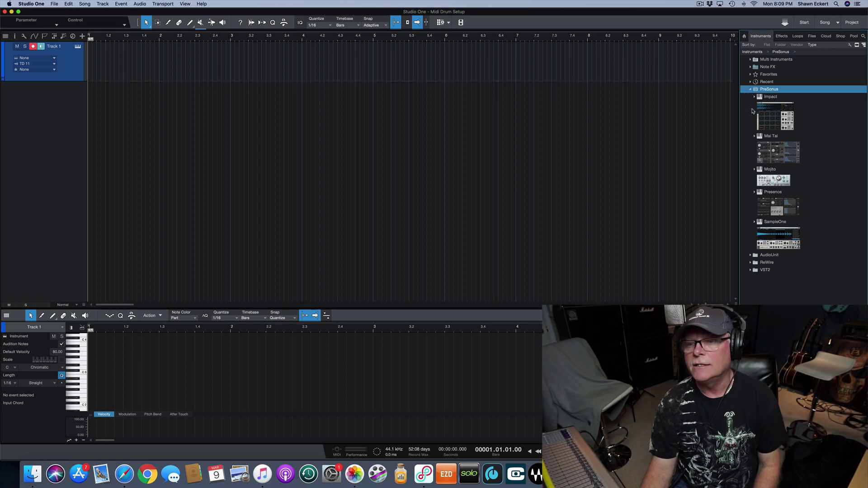
{"action": "left_click", "coordinate": [750, 59]}
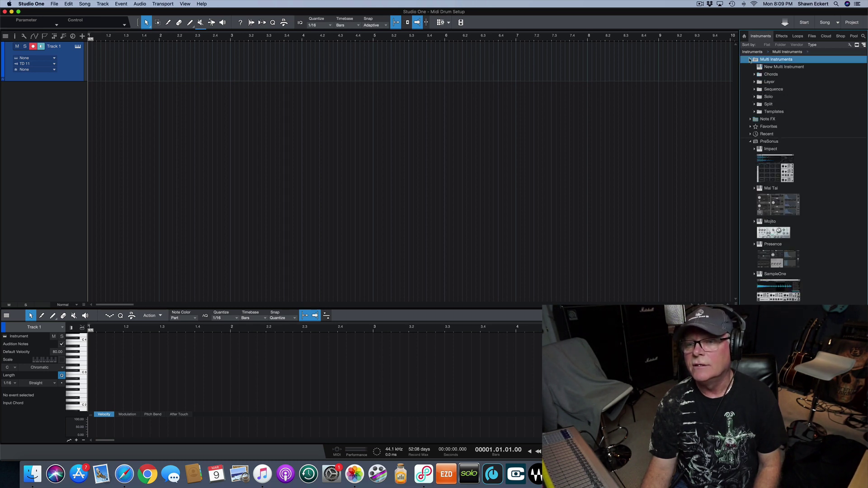
{"action": "left_click", "coordinate": [750, 60]}
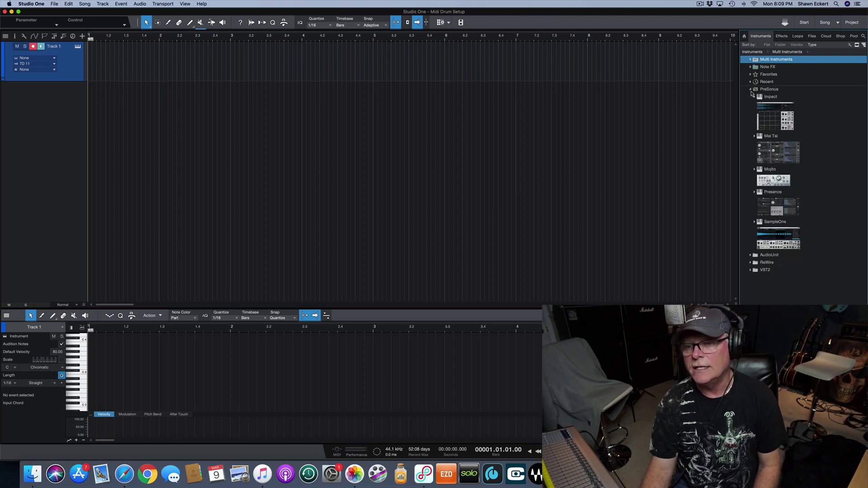
{"action": "left_click", "coordinate": [751, 89]}
{"action": "left_click", "coordinate": [750, 112]}
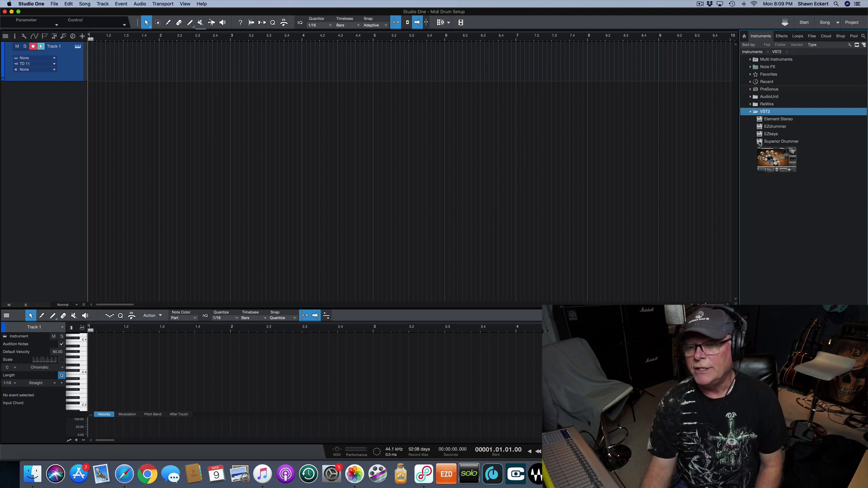
Drag Superior Drummer from the VST2 folder onto Track 1.
{"action": "left_click_drag", "start_coordinate": [760, 143], "coordinate": [130, 65]}
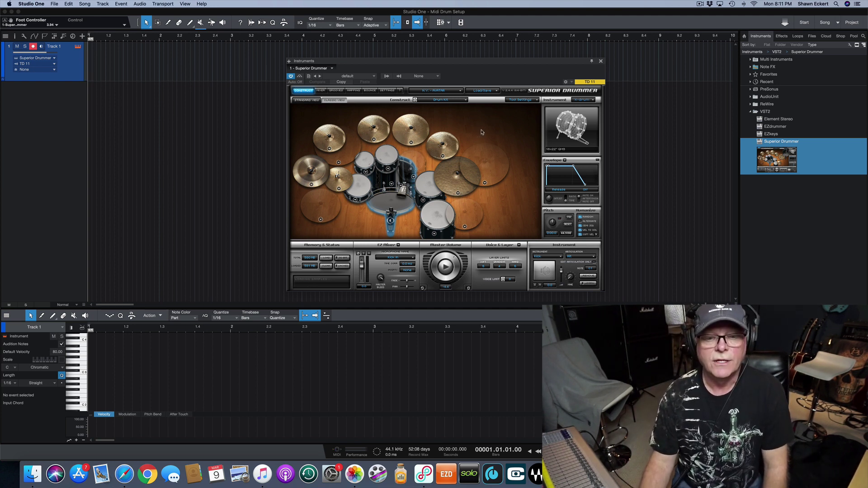
Switch Superior Drummer's kit to ROCK SOLID EZX and audition the kick drum.
{"action": "left_click", "coordinate": [459, 91]}
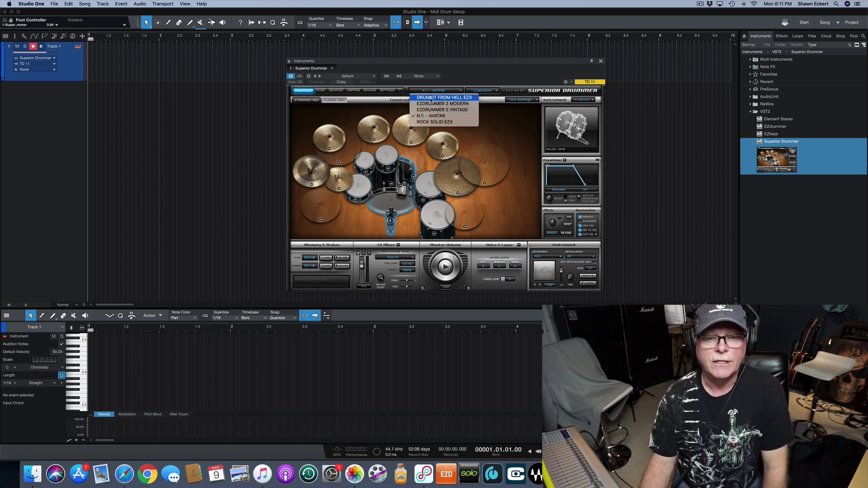
{"action": "left_click", "coordinate": [445, 122]}
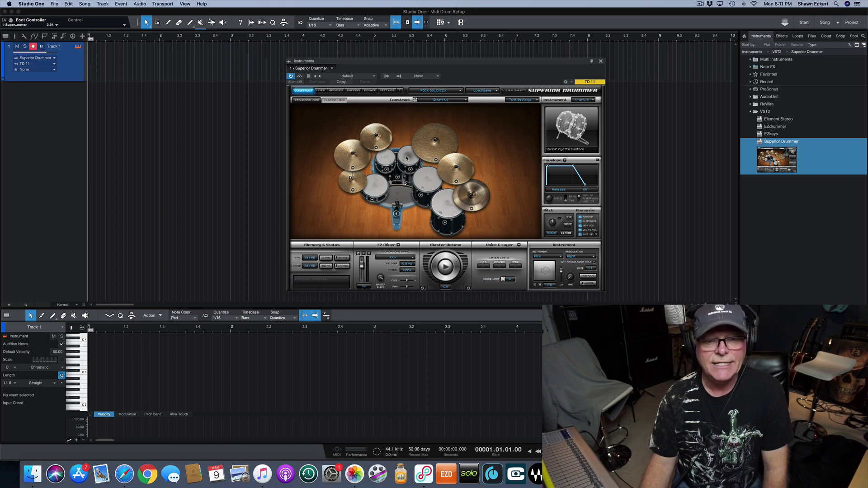
{"action": "left_click", "coordinate": [400, 201]}
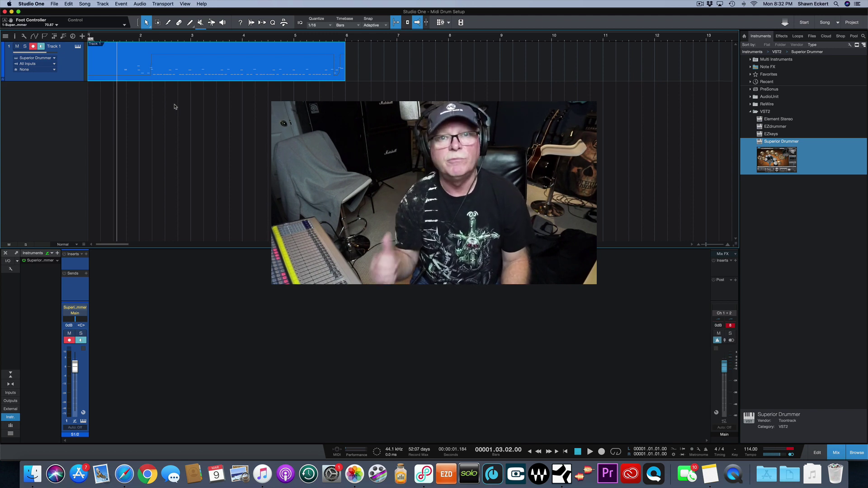
Play back the recorded MIDI drum part on Track 1.
{"action": "key", "text": "space"}
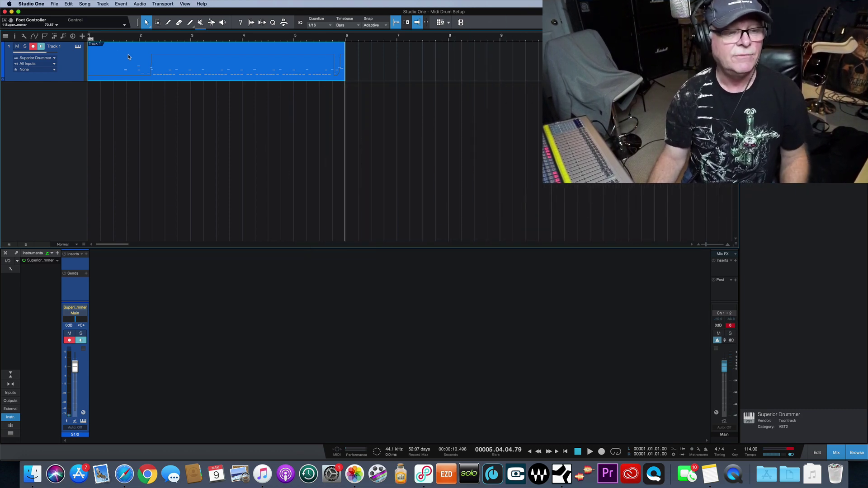
In the piano roll, move the C2 and C1 notes onto bar 2 and audition them.
{"action": "double_click", "coordinate": [122, 55]}
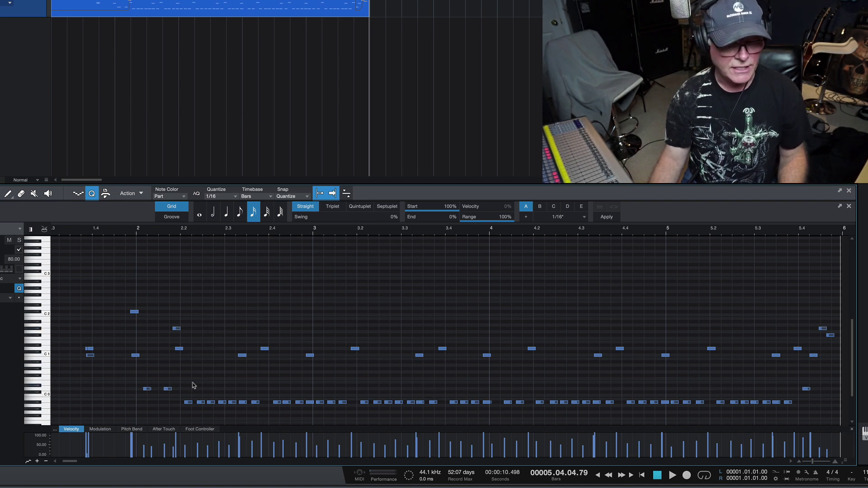
{"action": "left_click", "coordinate": [136, 313]}
{"action": "left_click_drag", "start_coordinate": [130, 313], "coordinate": [142, 314]}
{"action": "left_click_drag", "start_coordinate": [135, 356], "coordinate": [140, 355]}
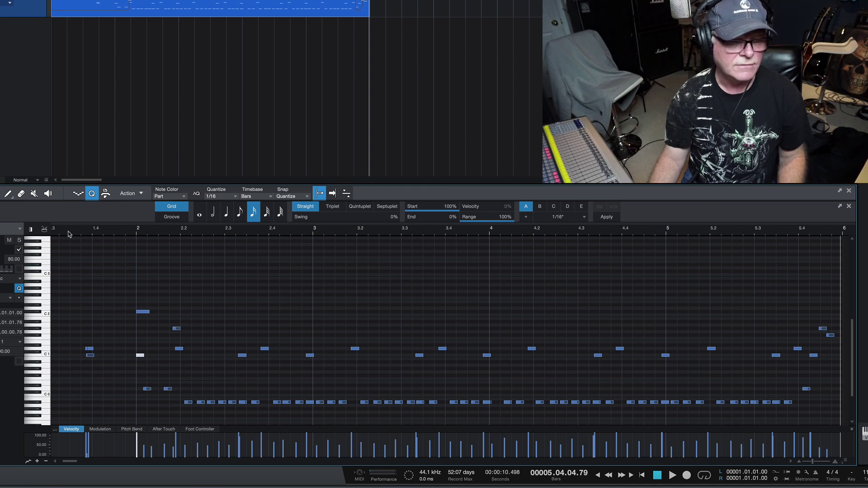
{"action": "key", "text": "space"}
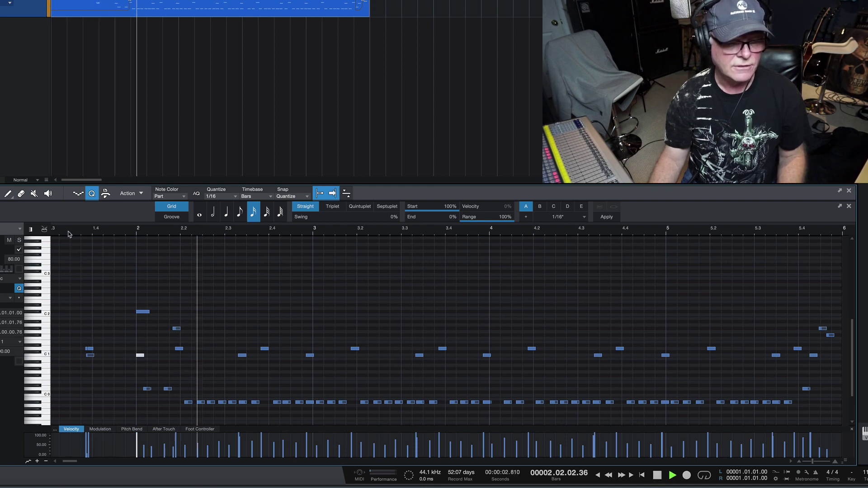
{"action": "key", "text": "space"}
Shift the two notes near bar 1.4 a sixteenth later and play back to check timing.
{"action": "key", "text": "space"}
{"action": "key", "text": "space"}
{"action": "left_click", "coordinate": [90, 361]}
{"action": "left_click", "coordinate": [90, 356]}
{"action": "left_click", "coordinate": [89, 349], "text": "shift"}
{"action": "left_click_drag", "start_coordinate": [90, 357], "coordinate": [96, 356]}
{"action": "key", "text": "space"}
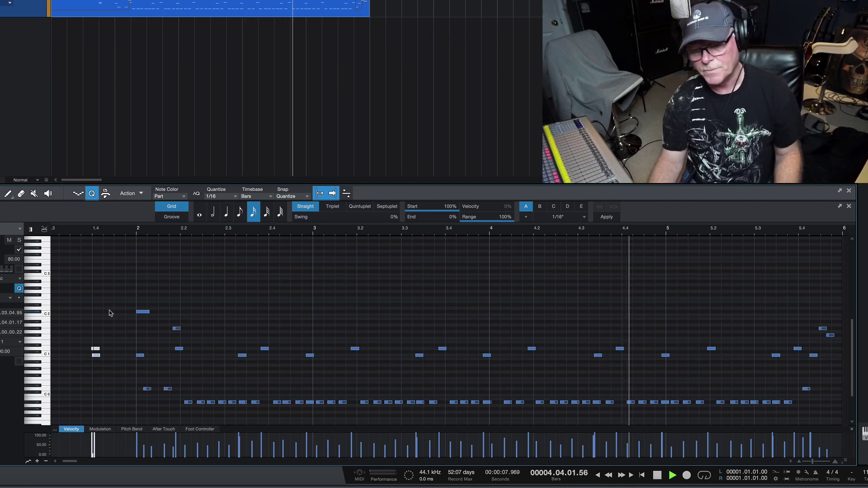
{"action": "key", "text": "space"}
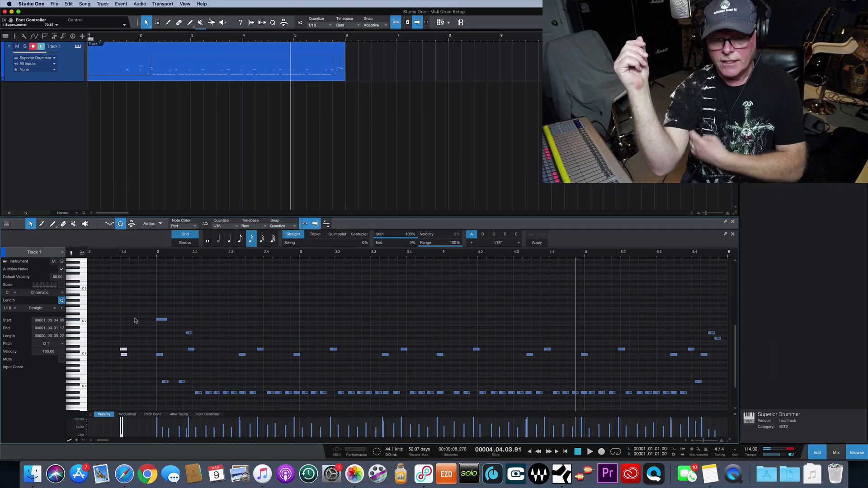